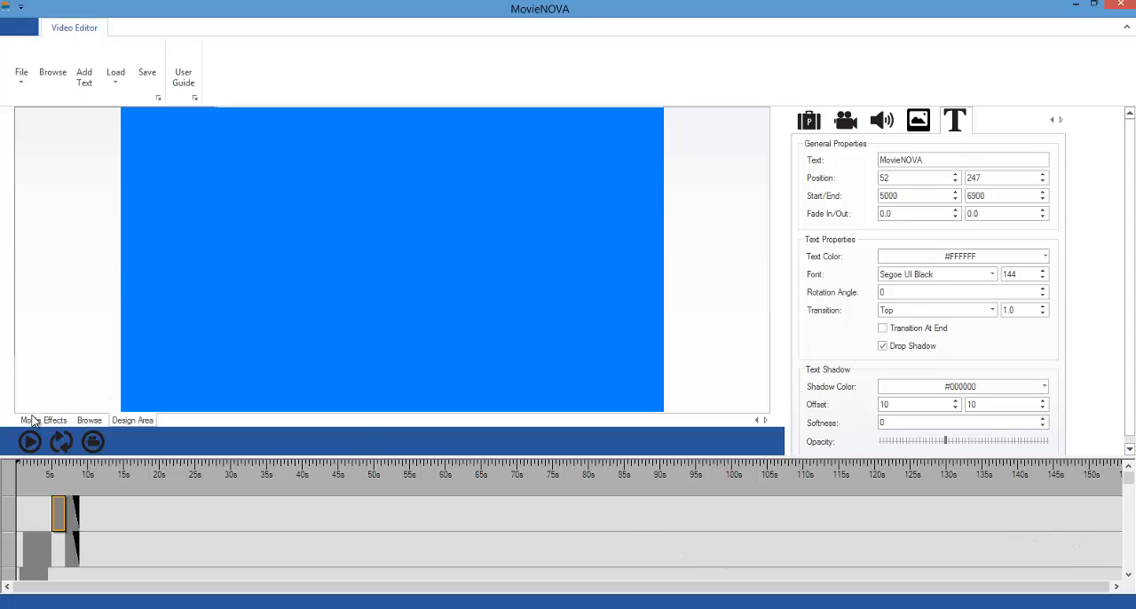
Step: Preview the video, then scrub through its opening seconds to examine the three lines of animated text
click(29, 442)
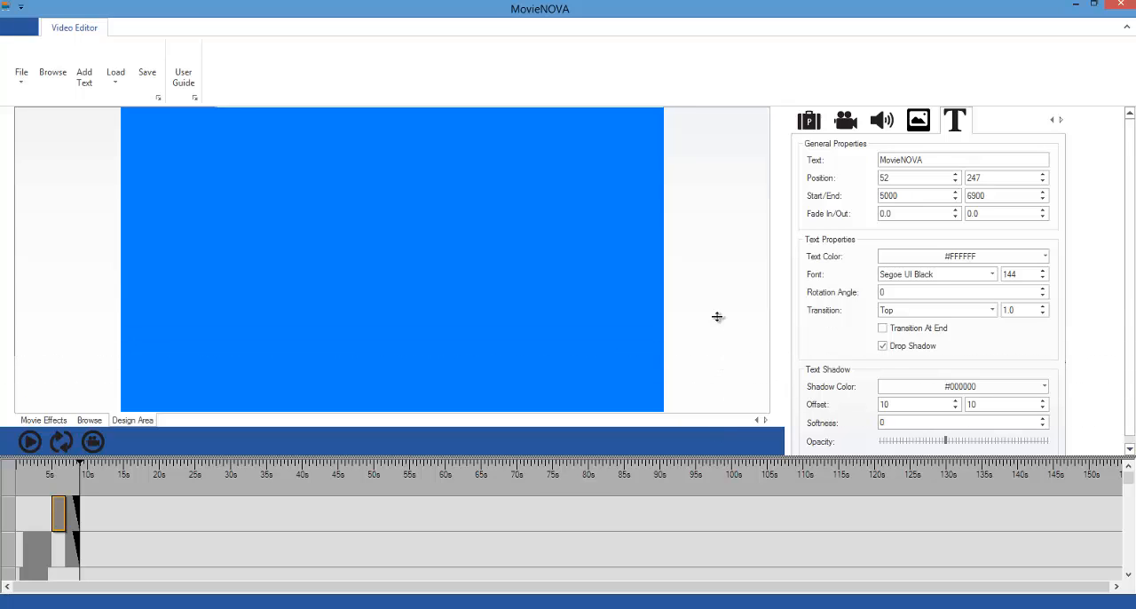
drag(717, 317, 717, 317)
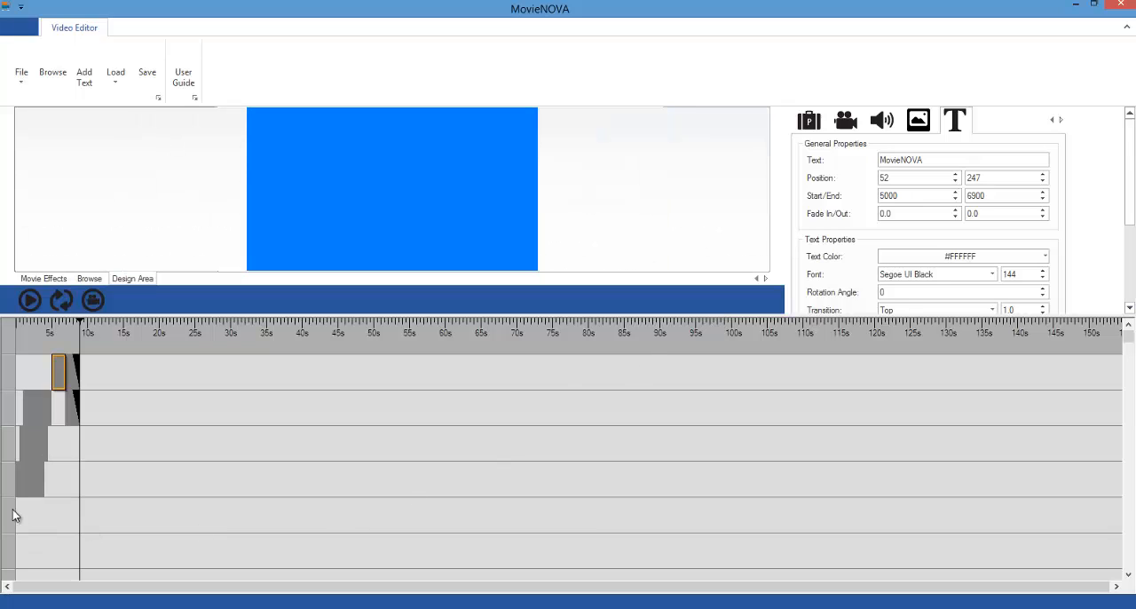
click(22, 484)
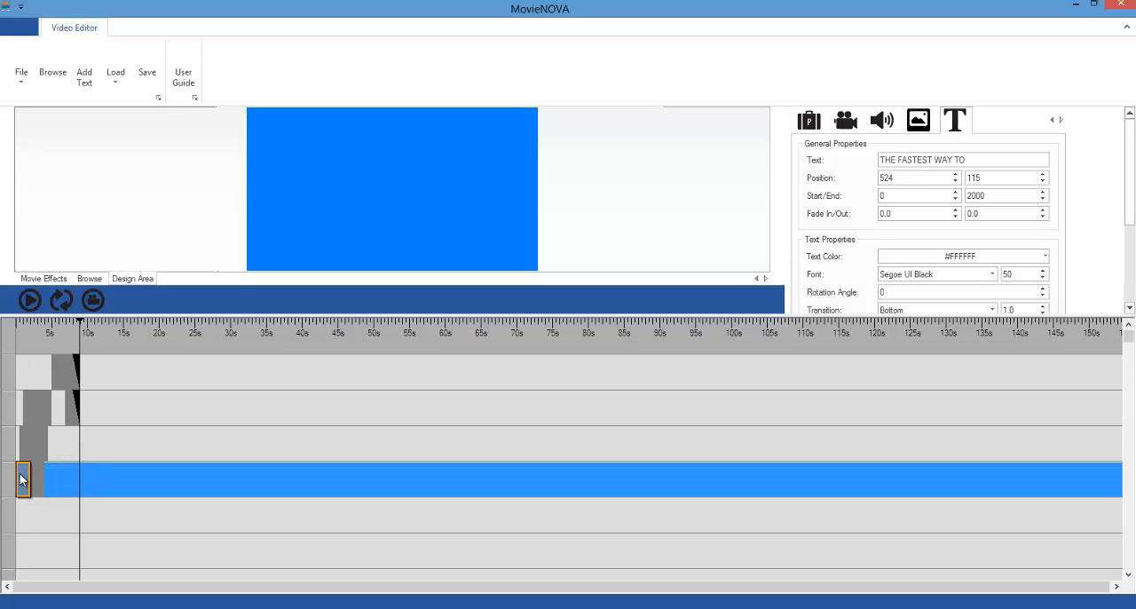
click(23, 335)
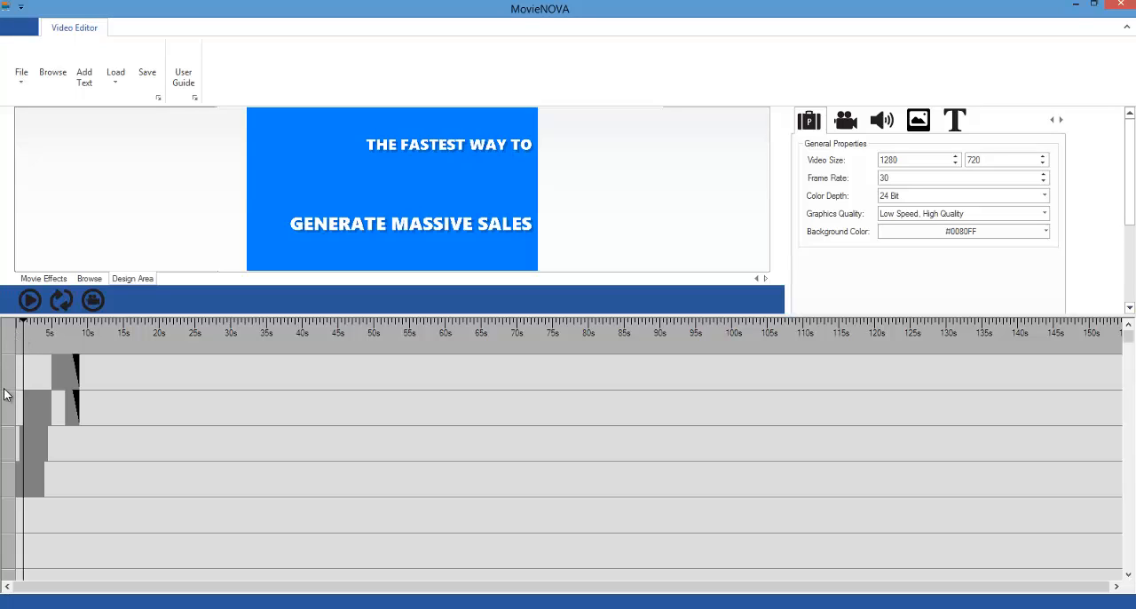
click(20, 324)
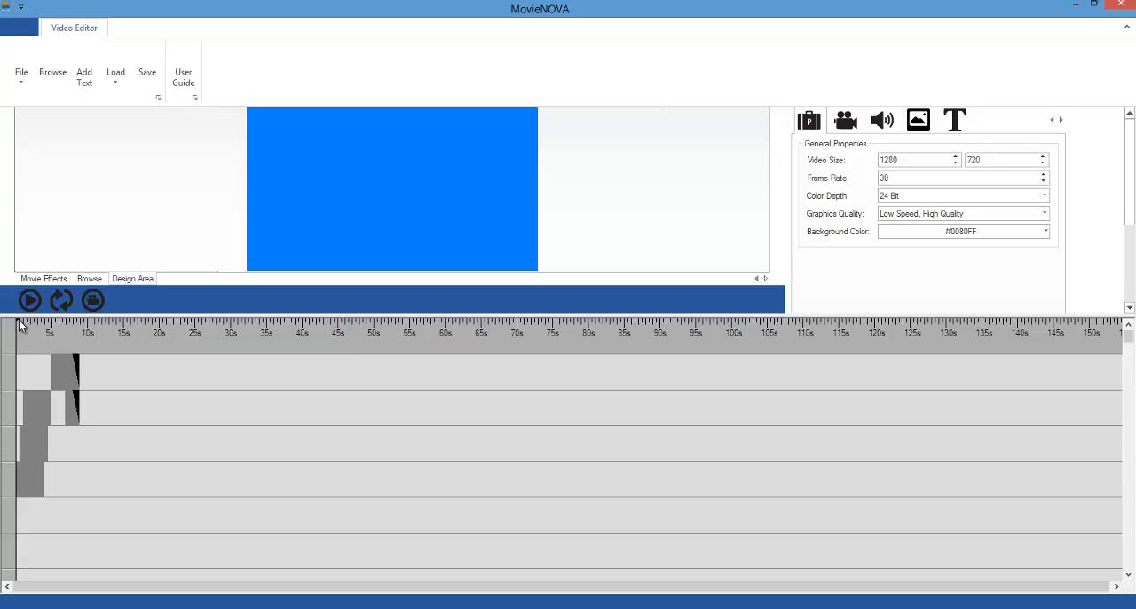
click(20, 325)
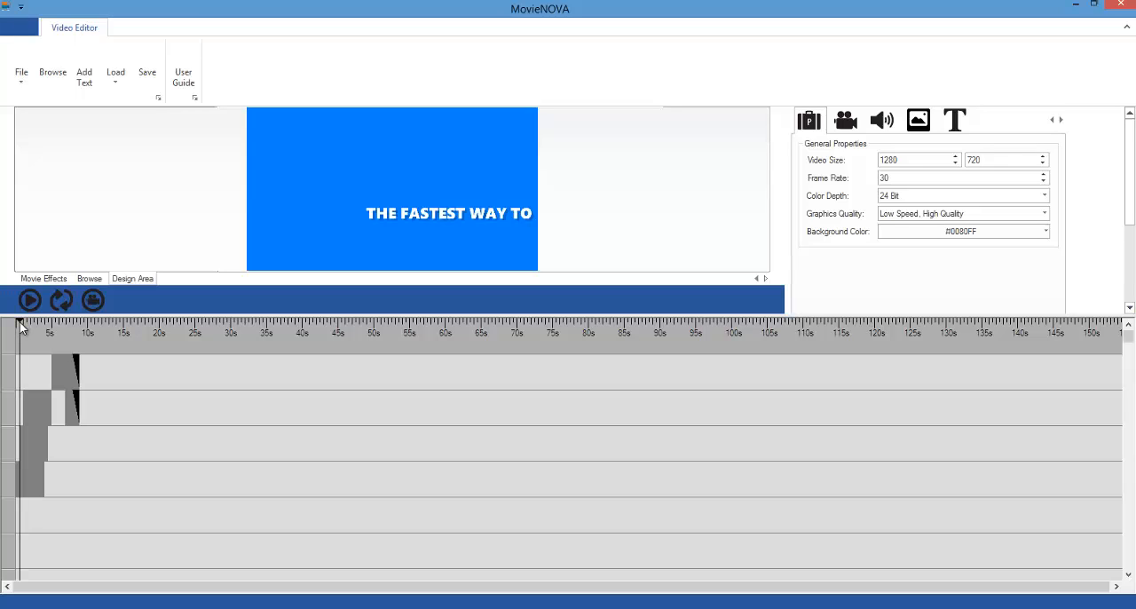
click(26, 325)
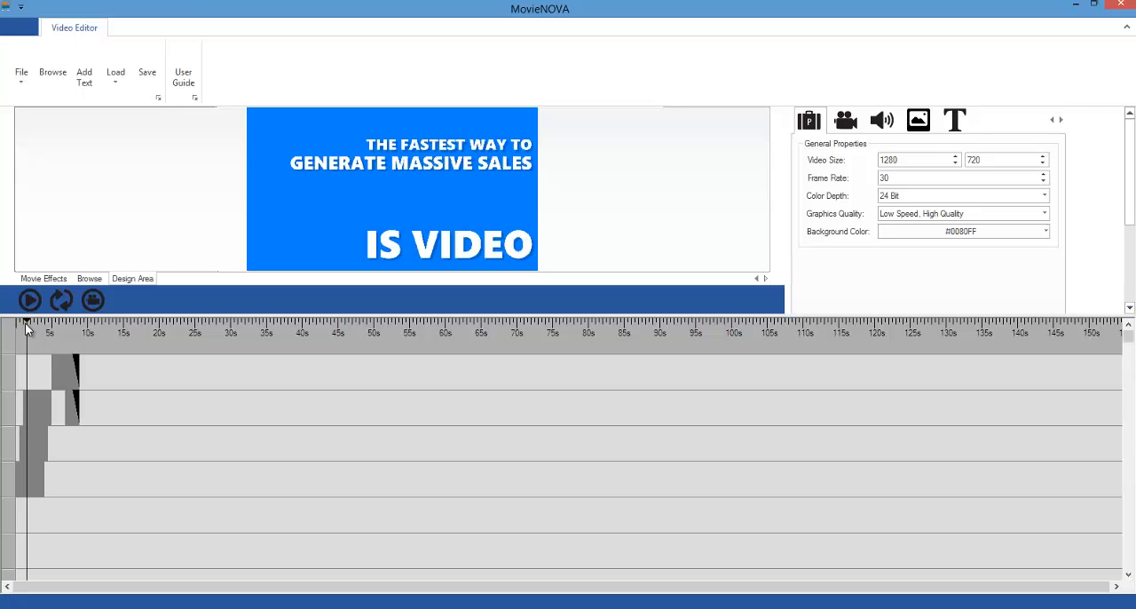
click(36, 325)
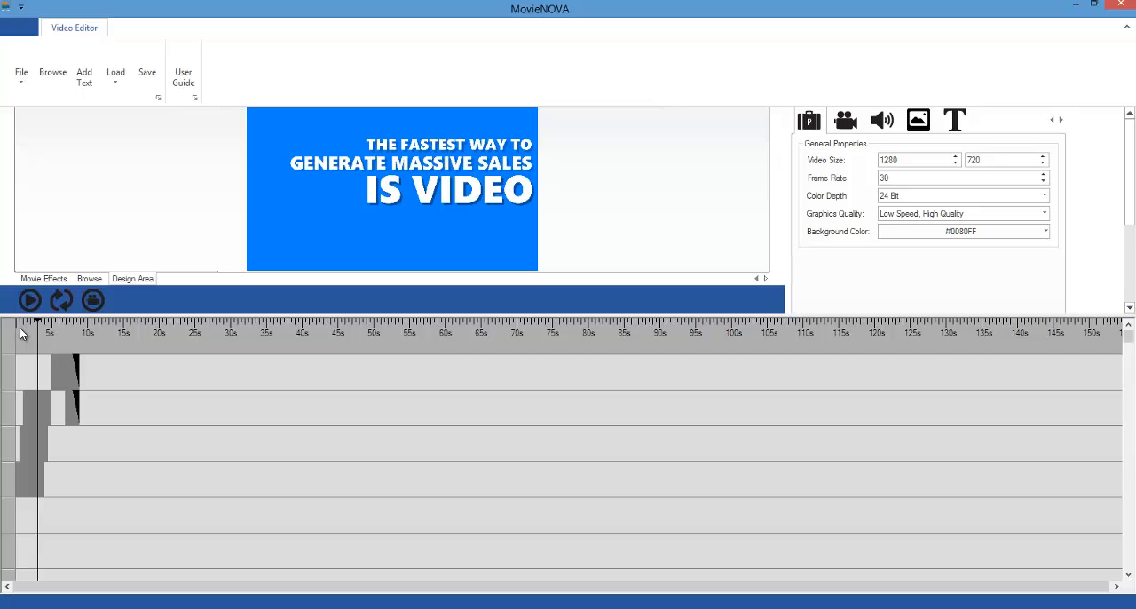
Step: Set both drop shadow offsets of the first "THE FASTEST WAY TO" clip to 2, keeping the clip at the timeline's start
click(17, 478)
click(19, 480)
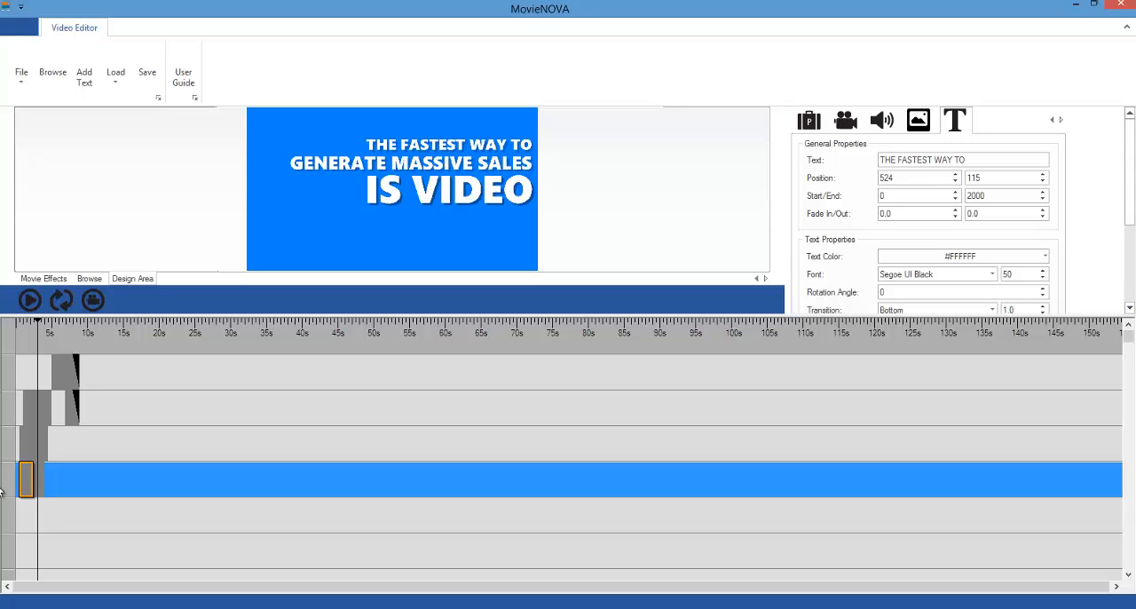
drag(25, 482, 23, 482)
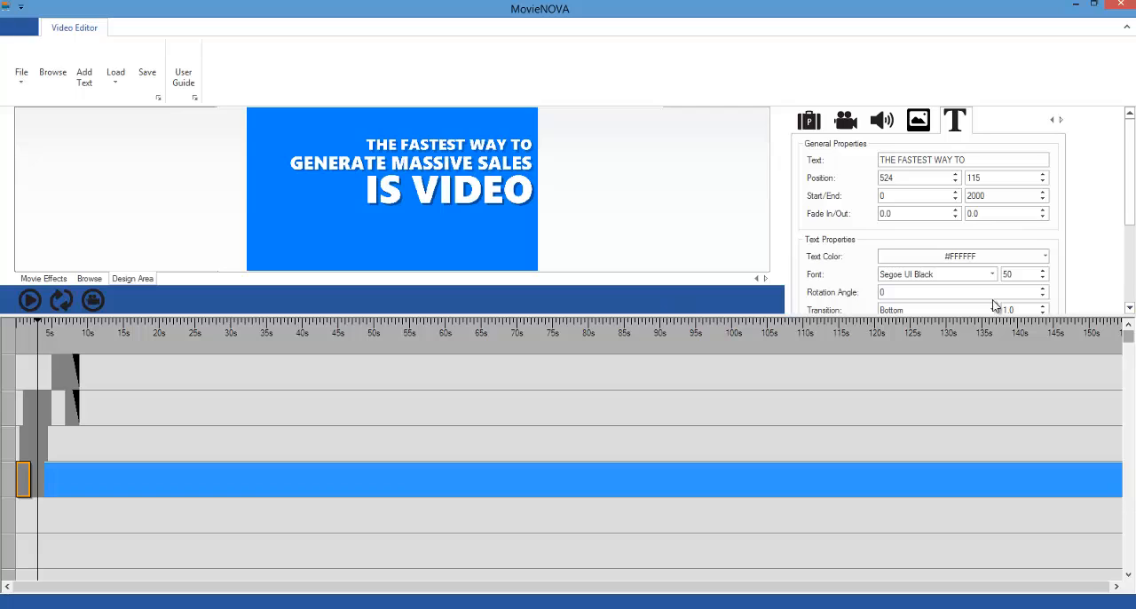
click(1130, 291)
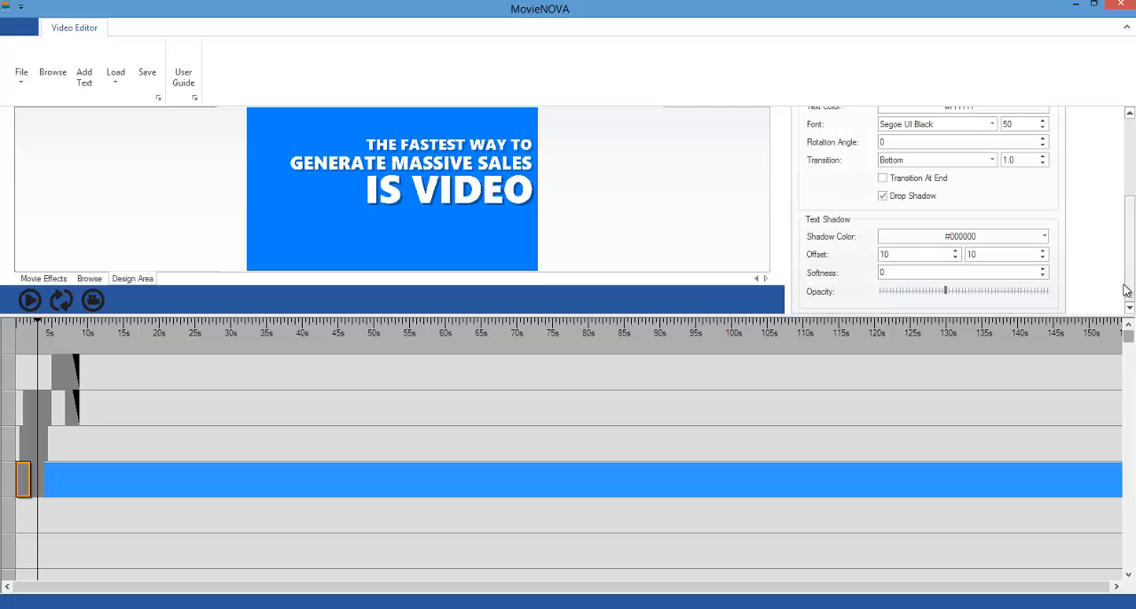
double_click(927, 254)
text(2)
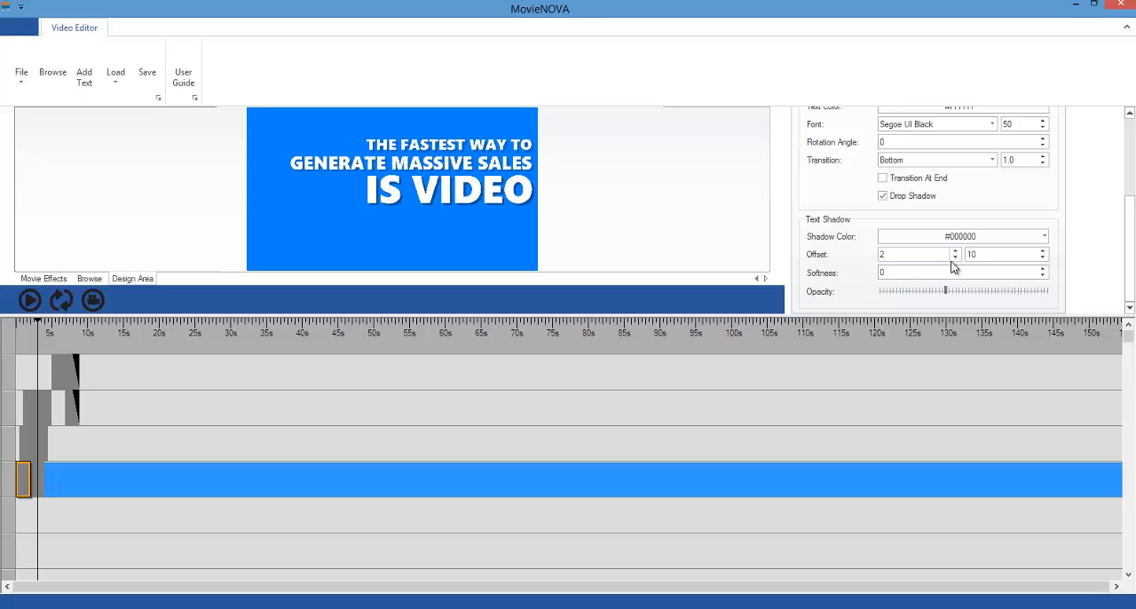
drag(978, 255, 945, 252)
text(2)
Step: Set both drop shadow offsets of the second "THE FASTEST WAY TO" clip to 2
click(41, 480)
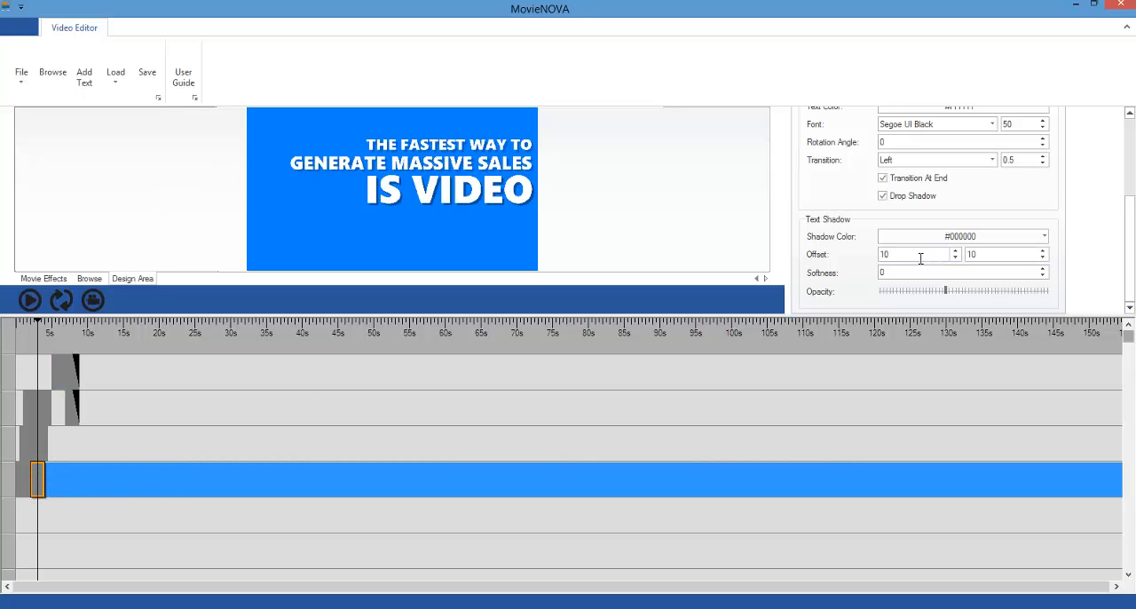
drag(916, 258, 764, 245)
text(2)
drag(981, 254, 943, 252)
text(2)
Step: Set both drop shadow offsets to 2 on the two "GENERATE MASSIVE SALES" clips
click(29, 438)
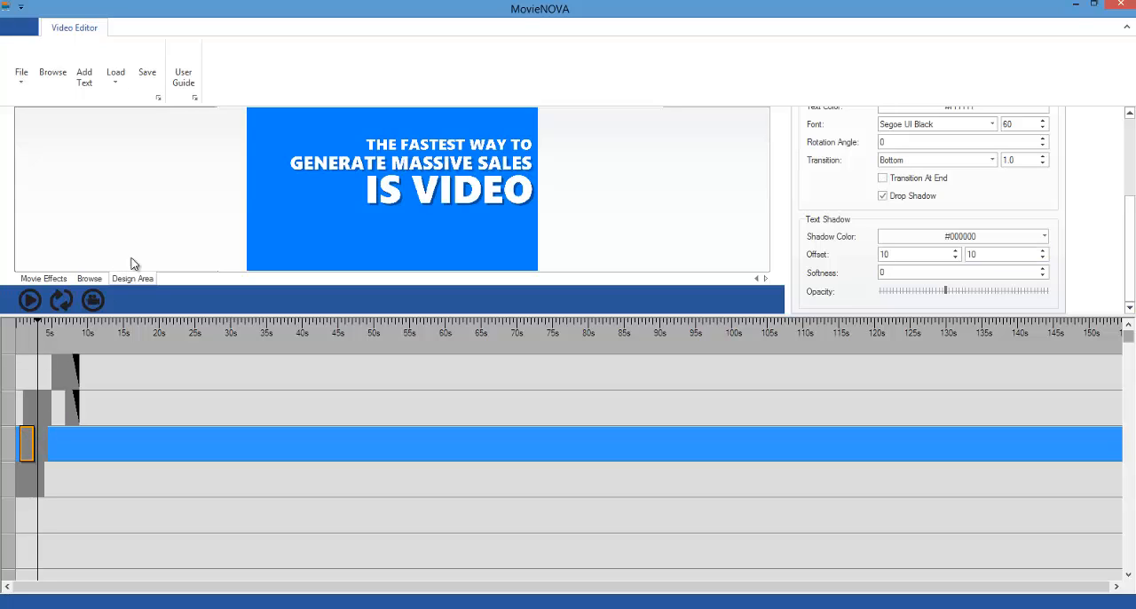
drag(896, 253, 839, 256)
drag(985, 254, 932, 252)
text(2)
click(42, 448)
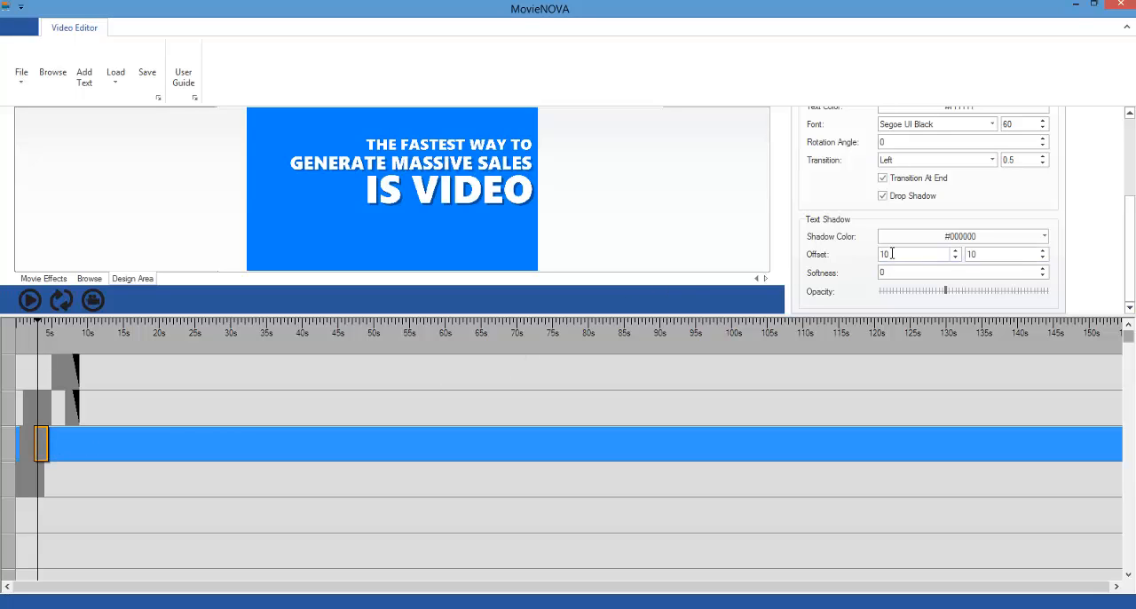
drag(892, 254, 818, 244)
text(2)
drag(980, 255, 959, 258)
text(2)
Step: Set both drop shadow offsets to 2 on the two "IS VIDEO" clips
click(30, 411)
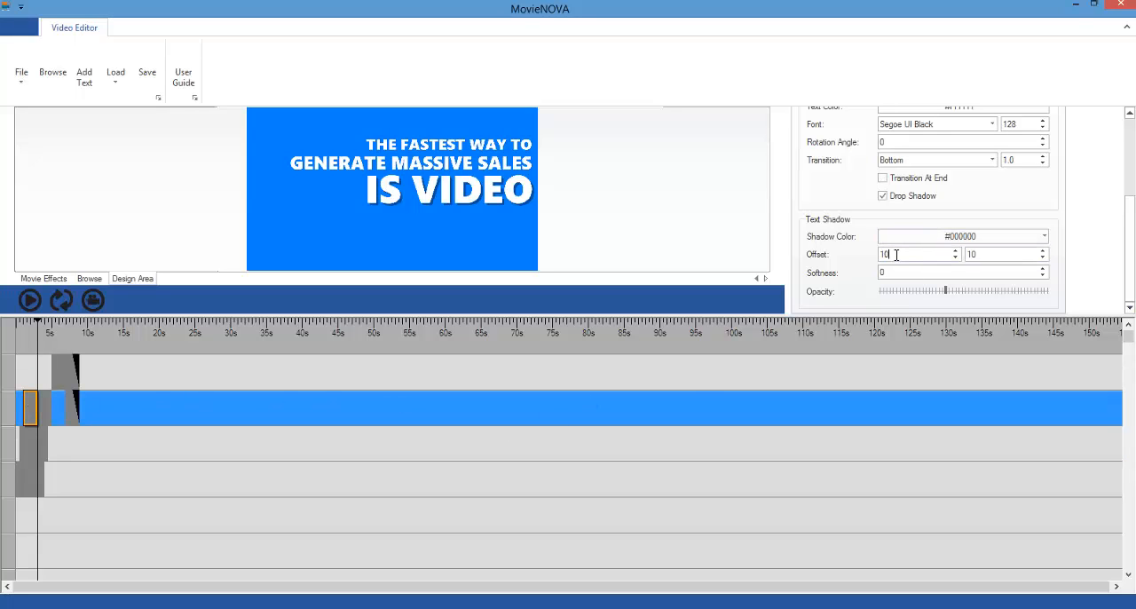
drag(895, 255, 804, 252)
text(2)
drag(978, 255, 952, 258)
click(44, 408)
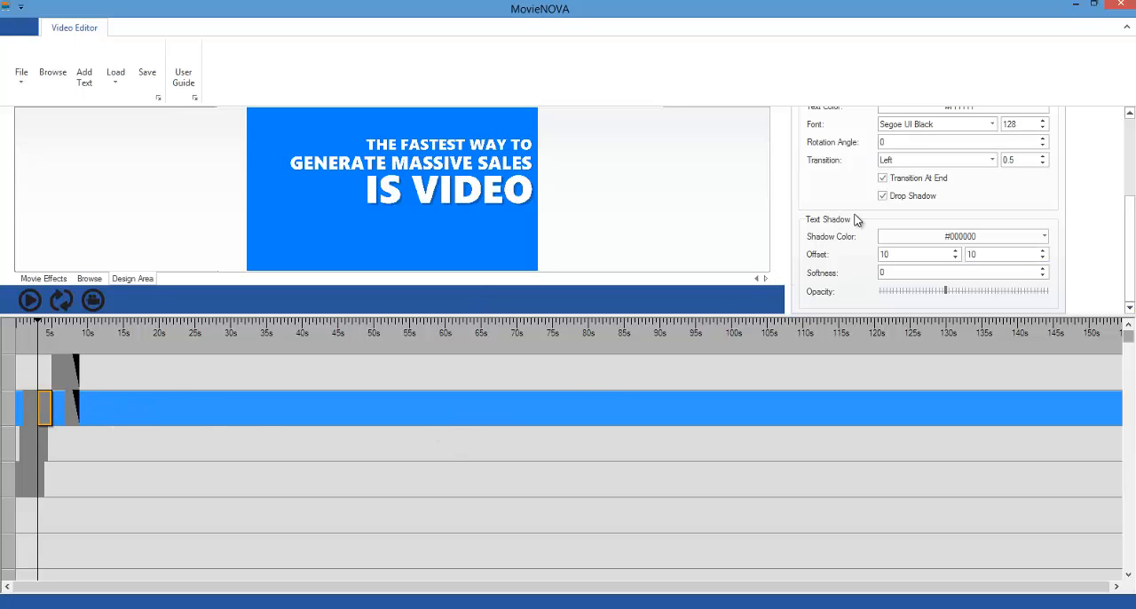
double_click(893, 254)
text(2)
double_click(977, 256)
text(2)
Step: Add a fade-in to the first clip of each of the three text lines, using 0.8 for "GENERATE MASSIVE SALES"
click(19, 483)
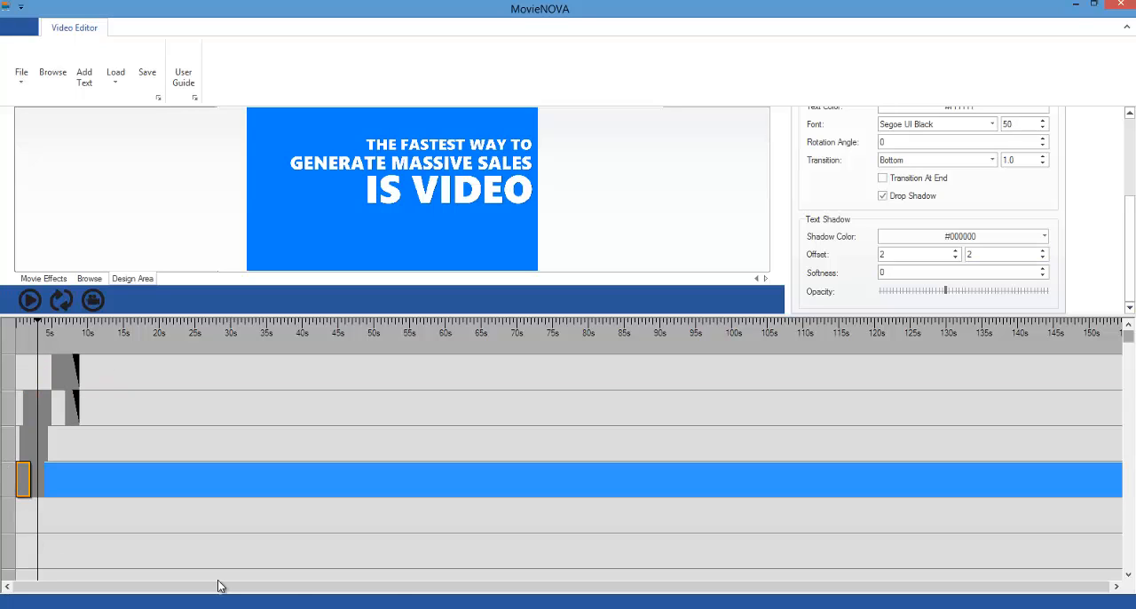
click(1127, 157)
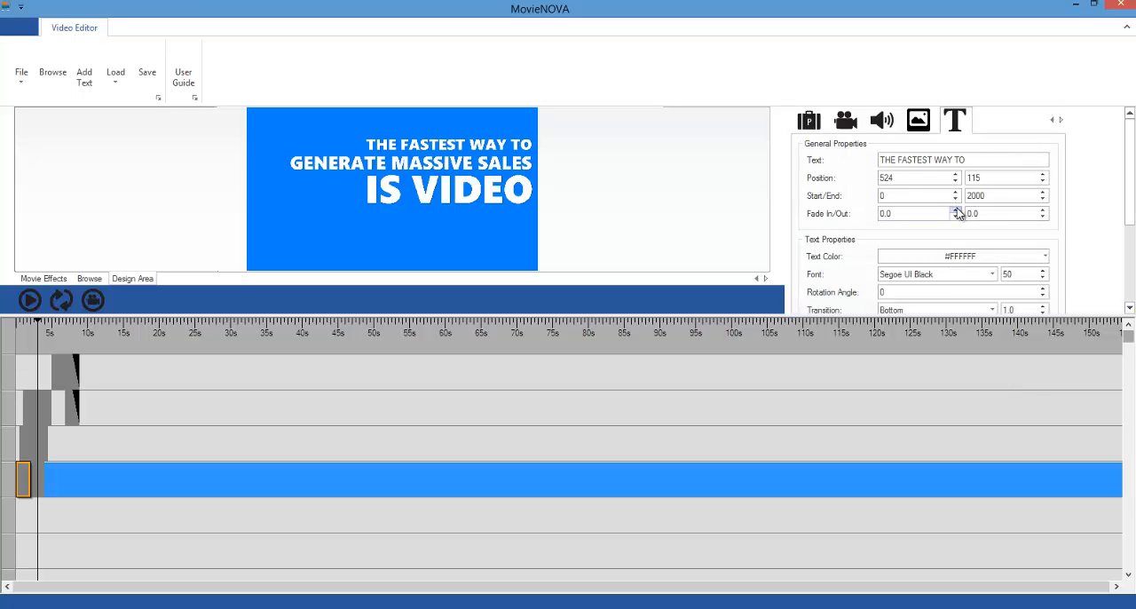
click(956, 210)
click(29, 455)
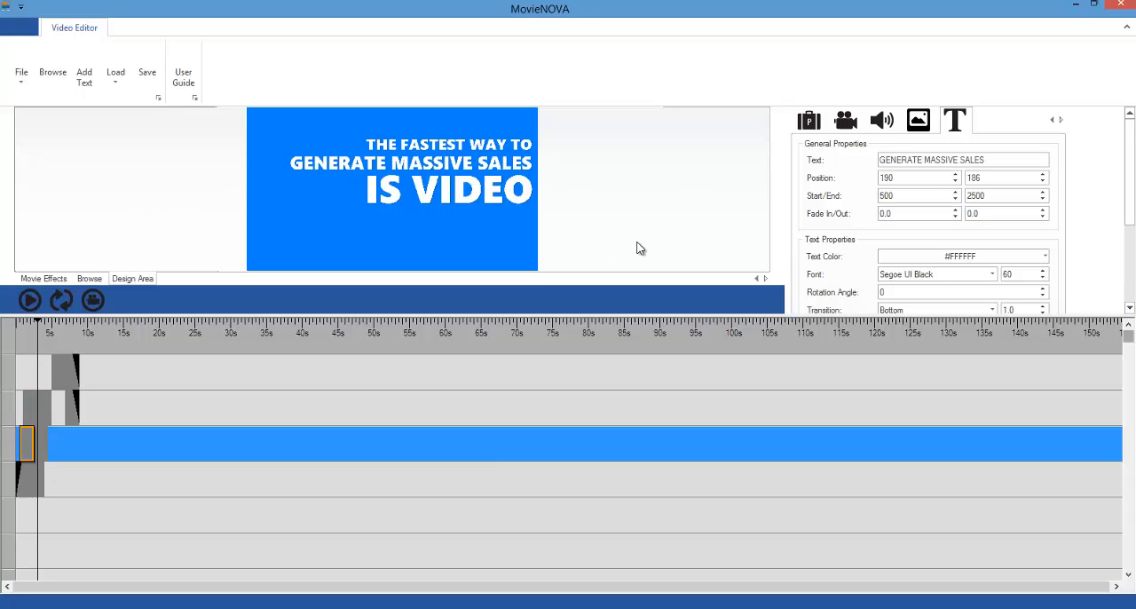
drag(902, 213, 838, 214)
text(0.8)
click(32, 401)
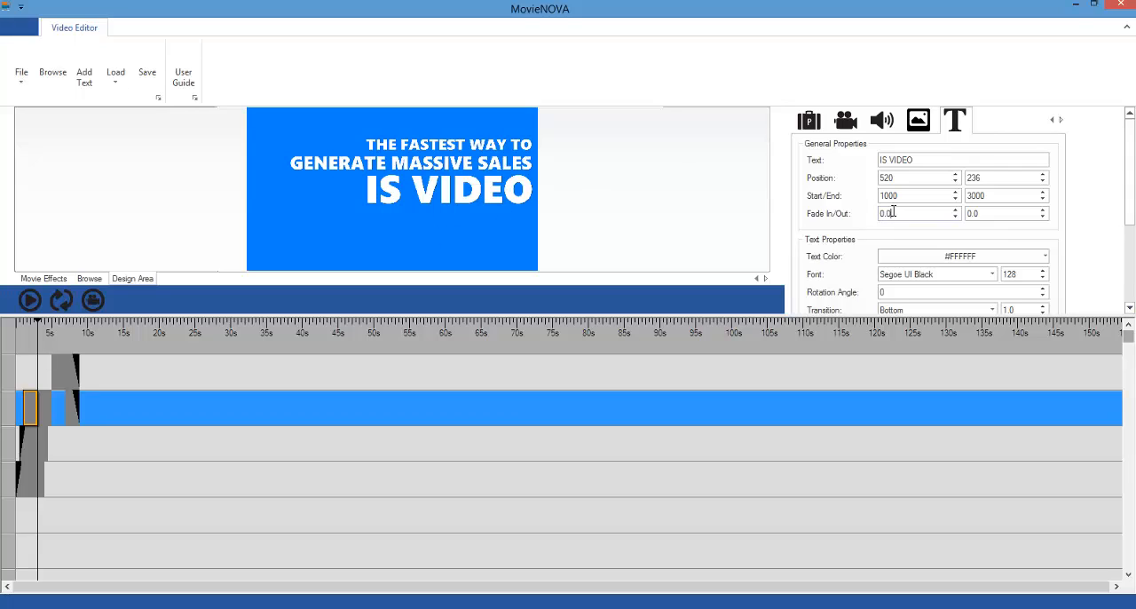
drag(892, 211, 838, 214)
text(0.)
Step: Set a 0.8 fade-out on the second clips of "THE FASTEST WAY TO", "GENERATE MASSIVE SALES" and "IS VIDEO"
click(39, 488)
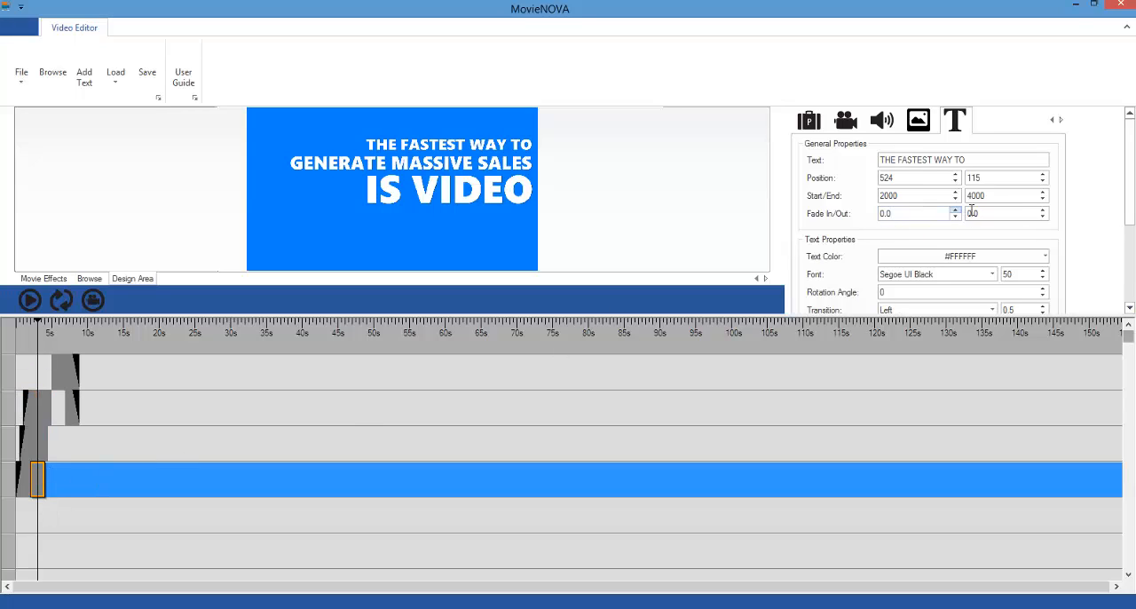
drag(980, 213, 942, 212)
text(0.8)
click(35, 443)
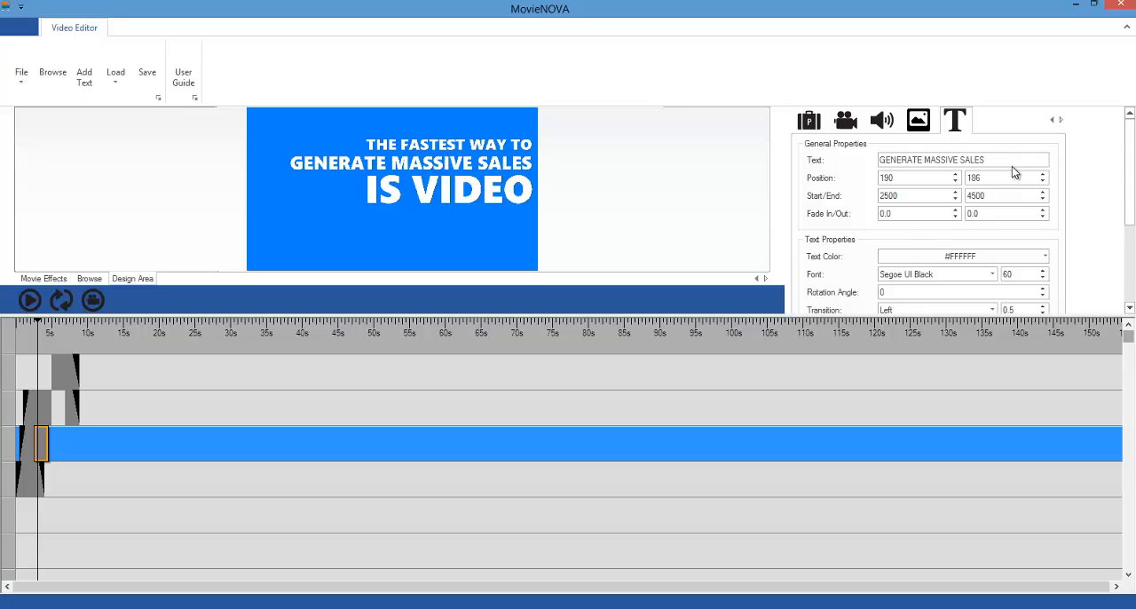
double_click(986, 213)
text(0.8)
click(45, 414)
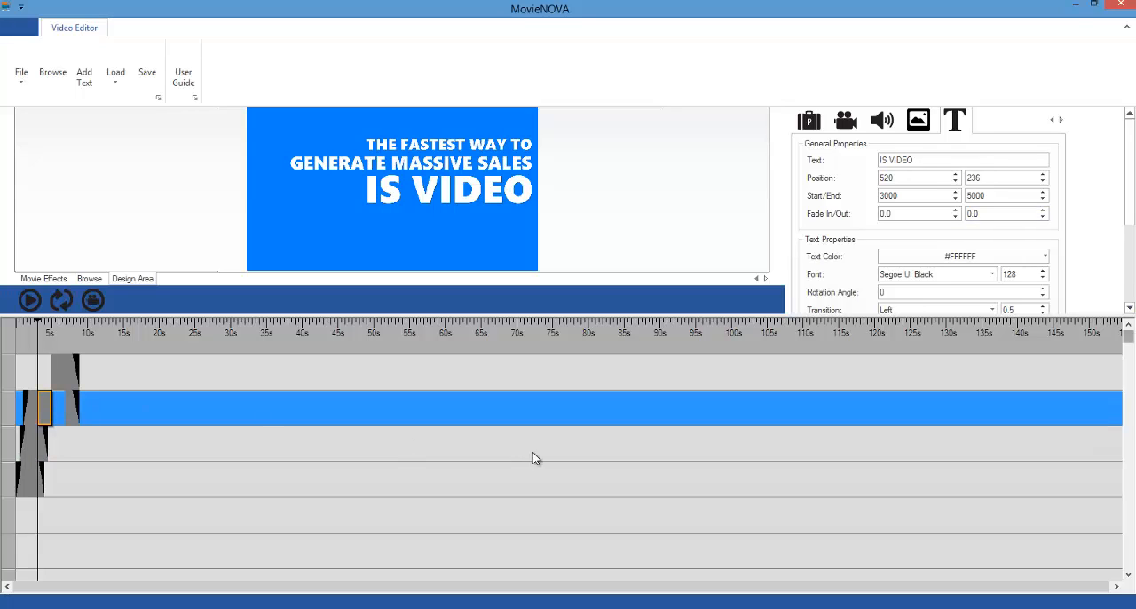
click(984, 214)
key(BackSpace)
key(BackSpace)
text(8)
Step: Enlarge the preview and play the video from the start to check the fades and shadows
drag(158, 316, 149, 532)
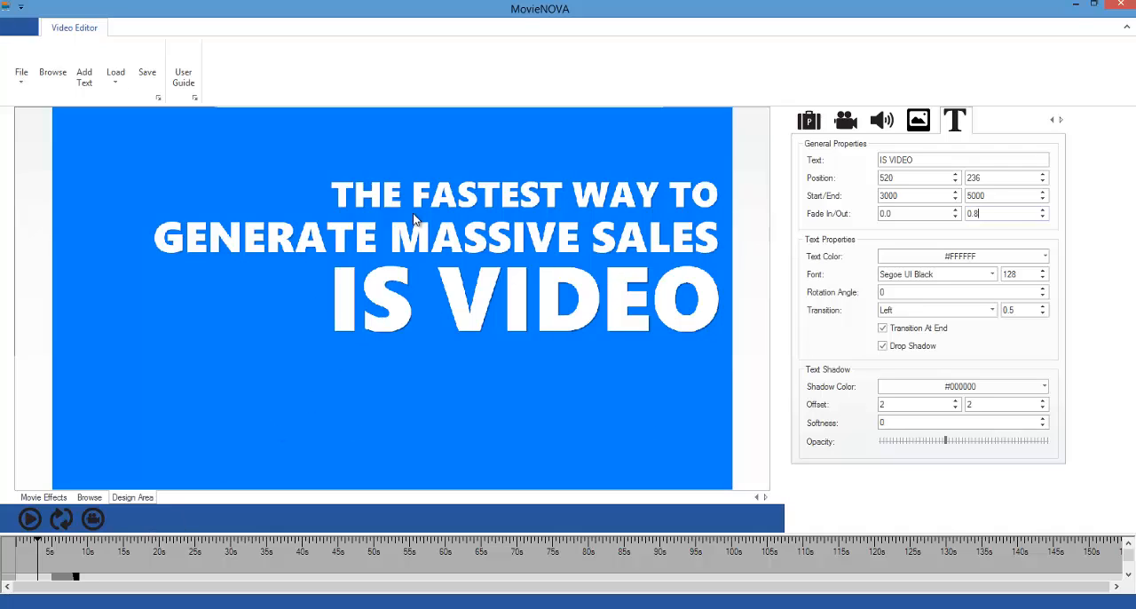
click(56, 519)
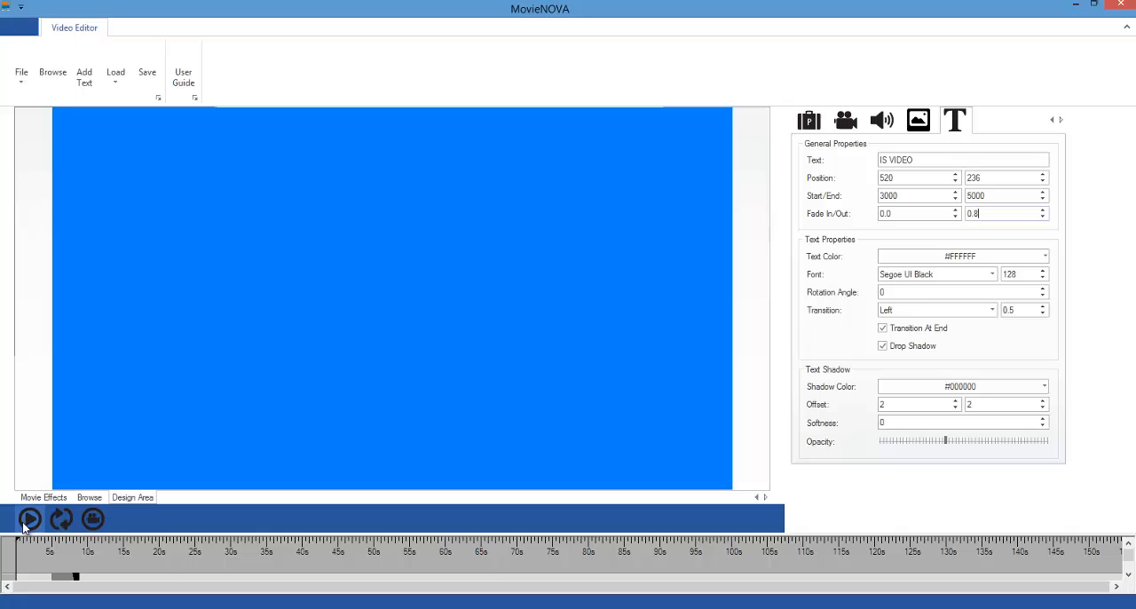
click(25, 524)
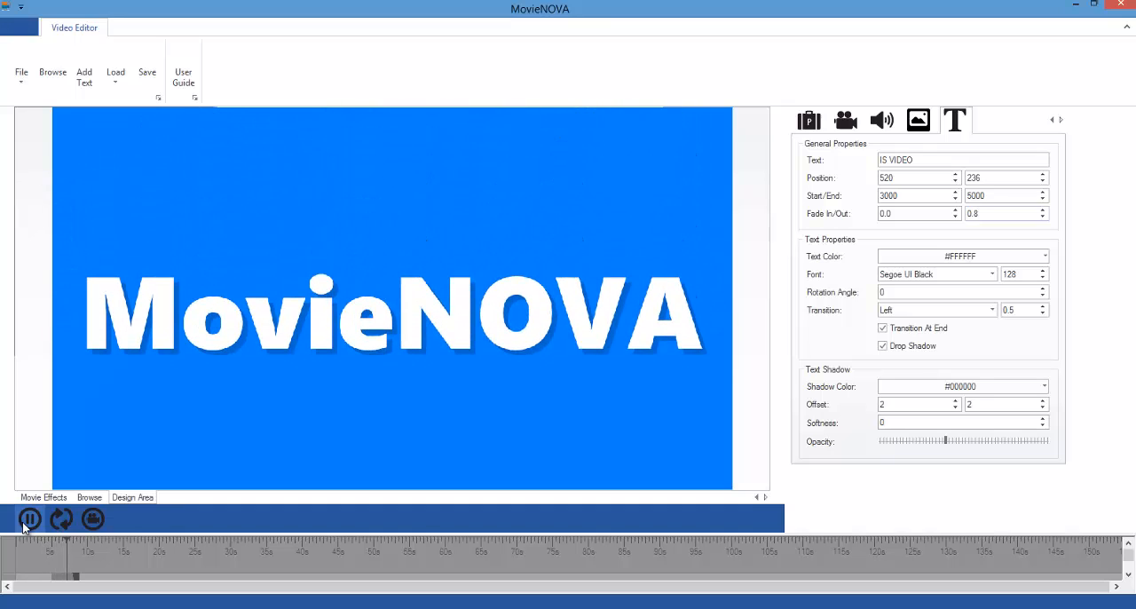
click(26, 522)
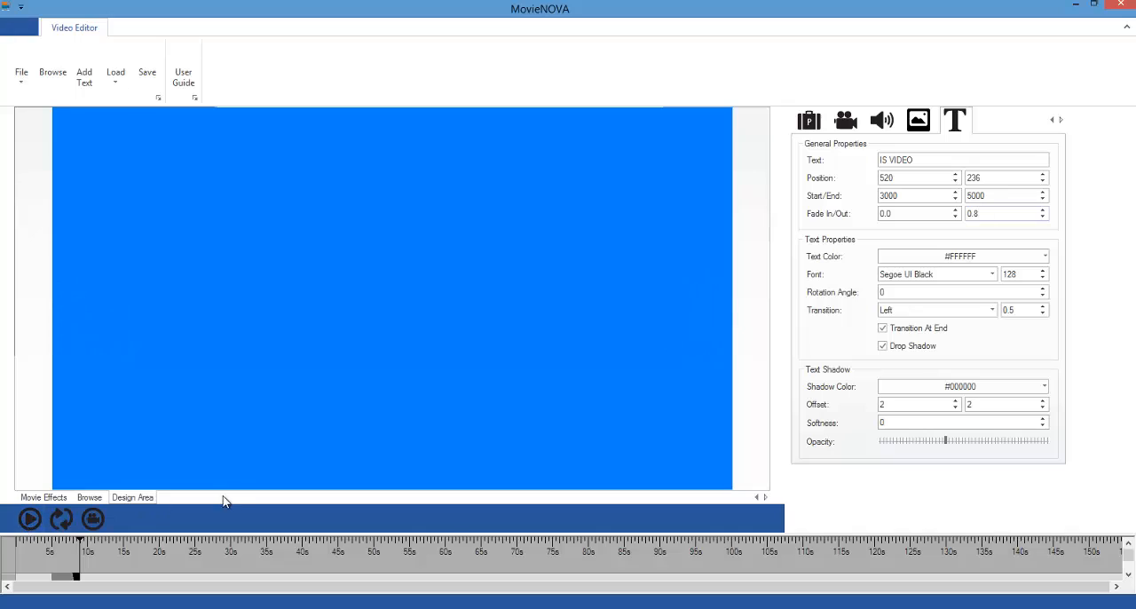
Step: Set the fade-in to 1.0 on the first clips of "THE FASTEST WAY TO", "GENERATE MASSIVE SALES" and "IS VIDEO"
drag(417, 535, 408, 236)
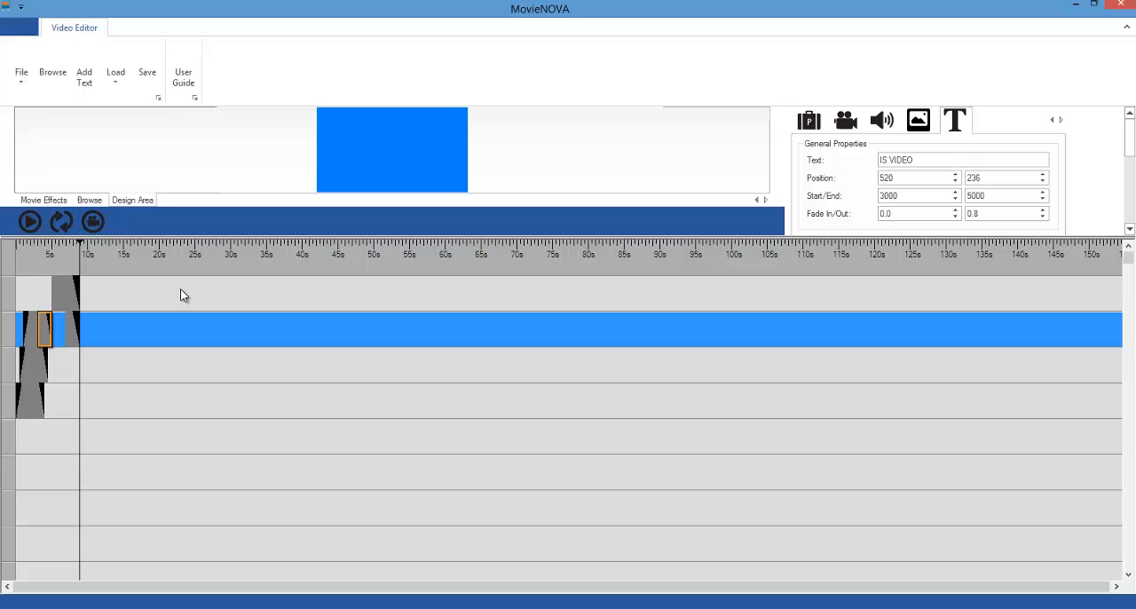
click(22, 407)
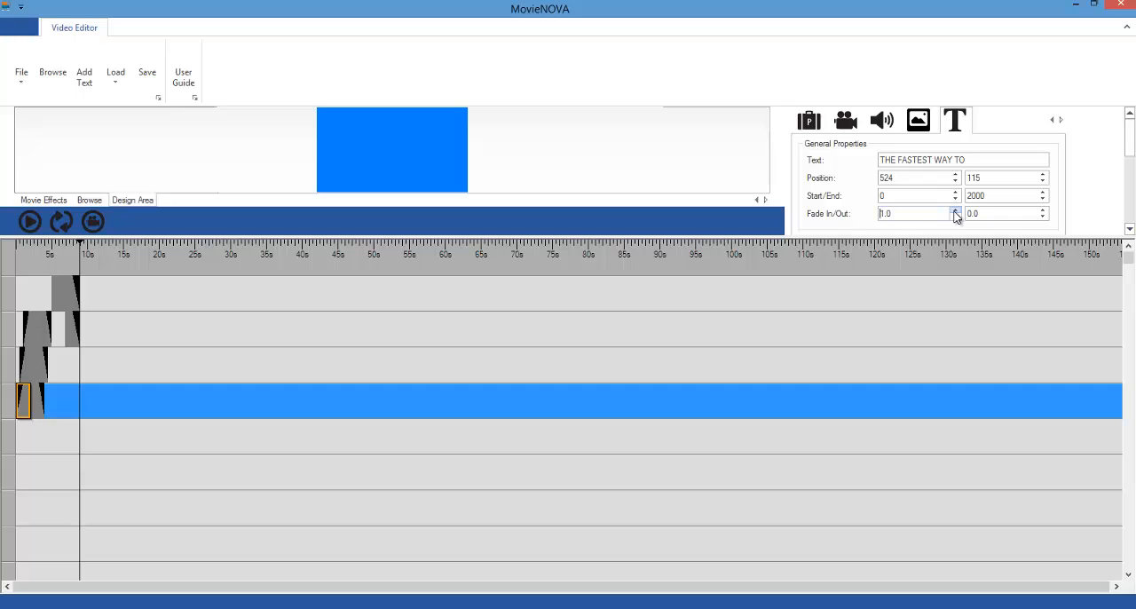
click(23, 364)
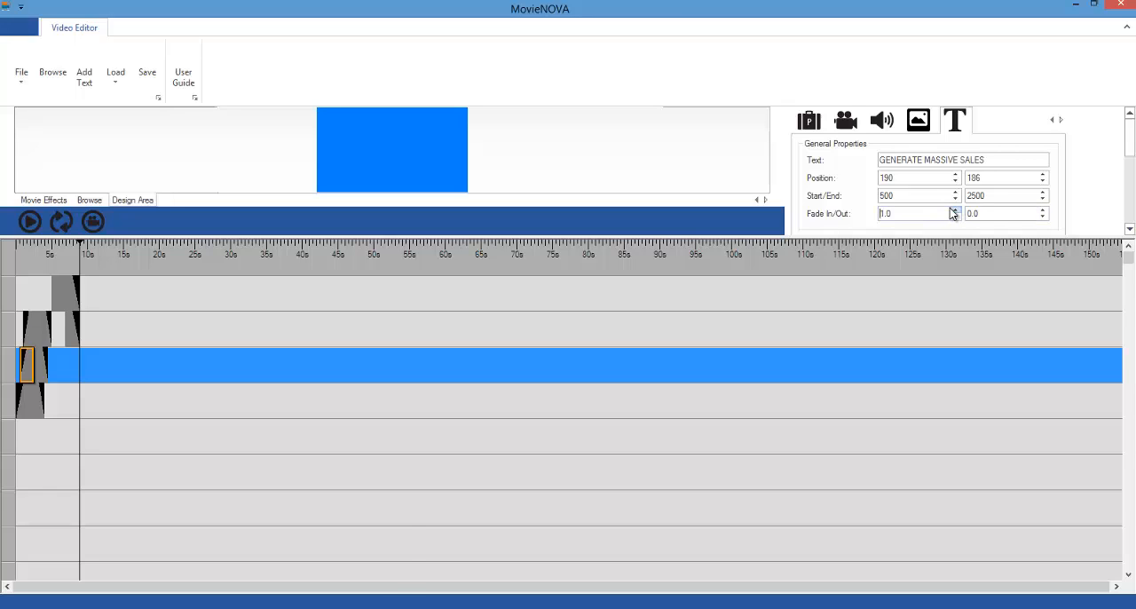
key(super+c)
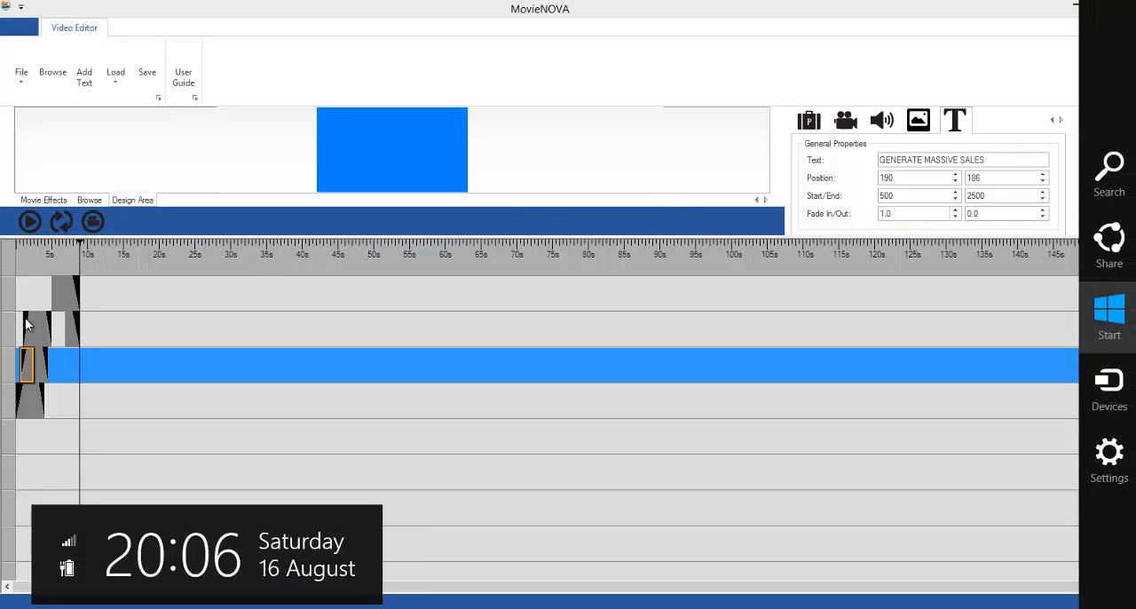
click(30, 333)
click(30, 330)
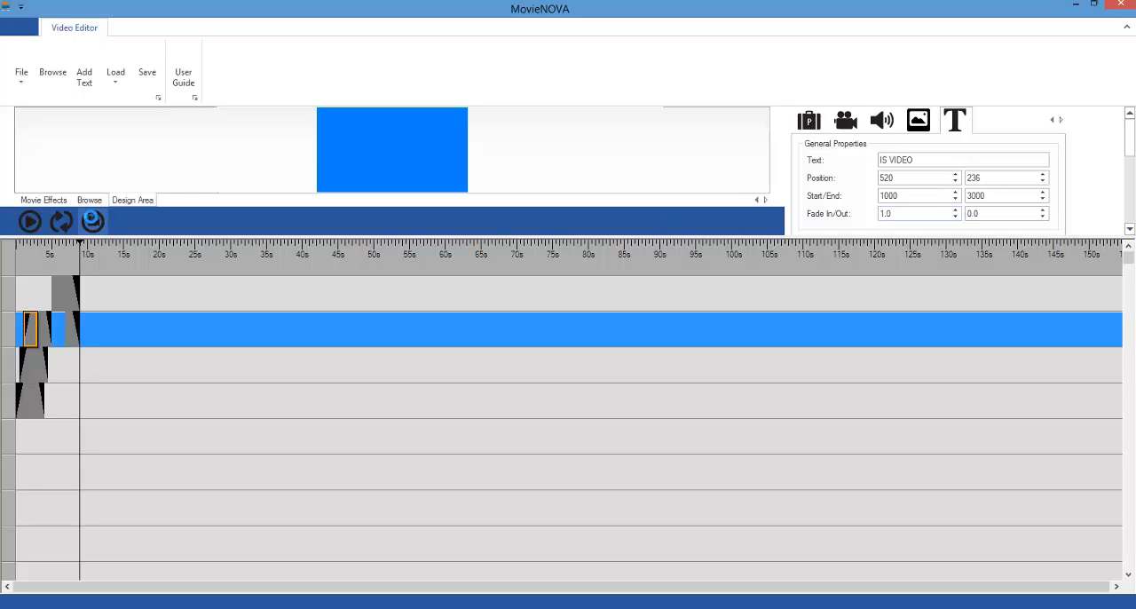
Step: Publish the video as an AVI file named massivevideo2
click(93, 222)
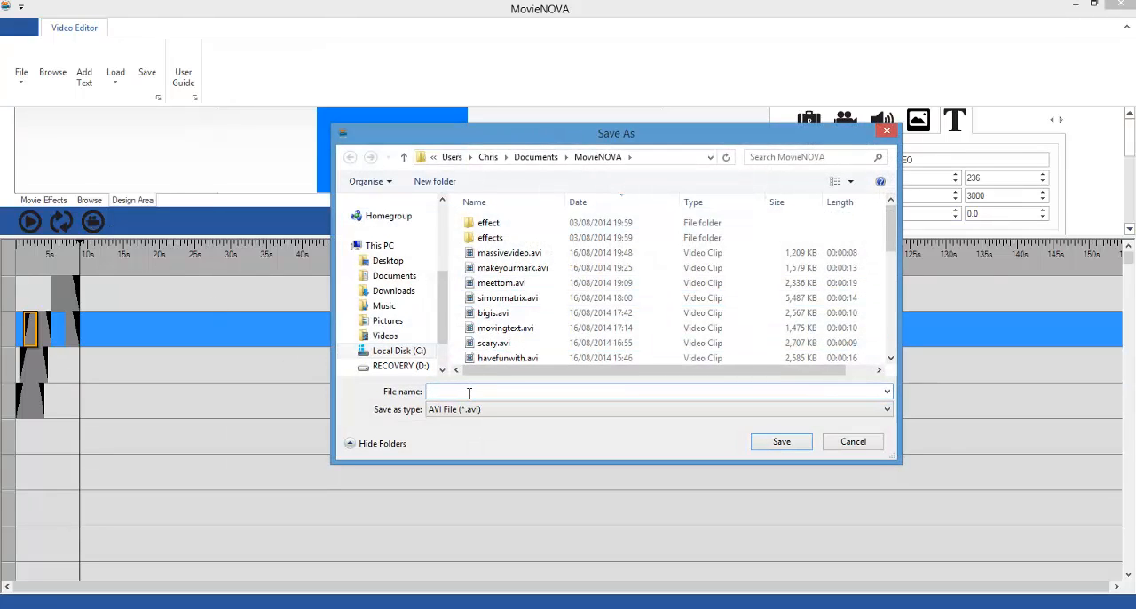
text(massiv)
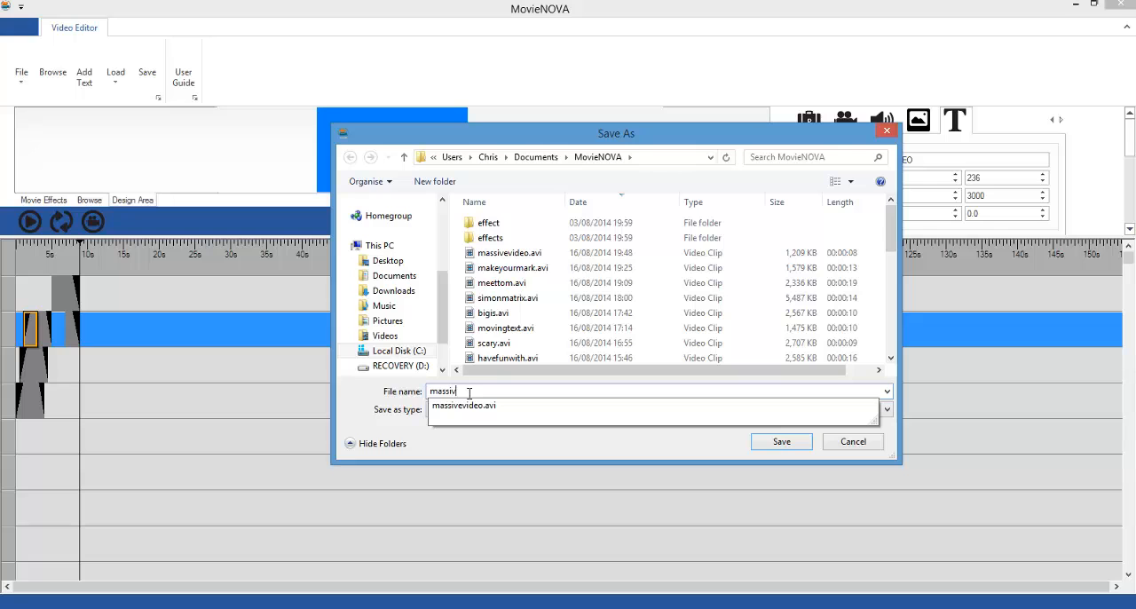
text(evideo)
key(Return)
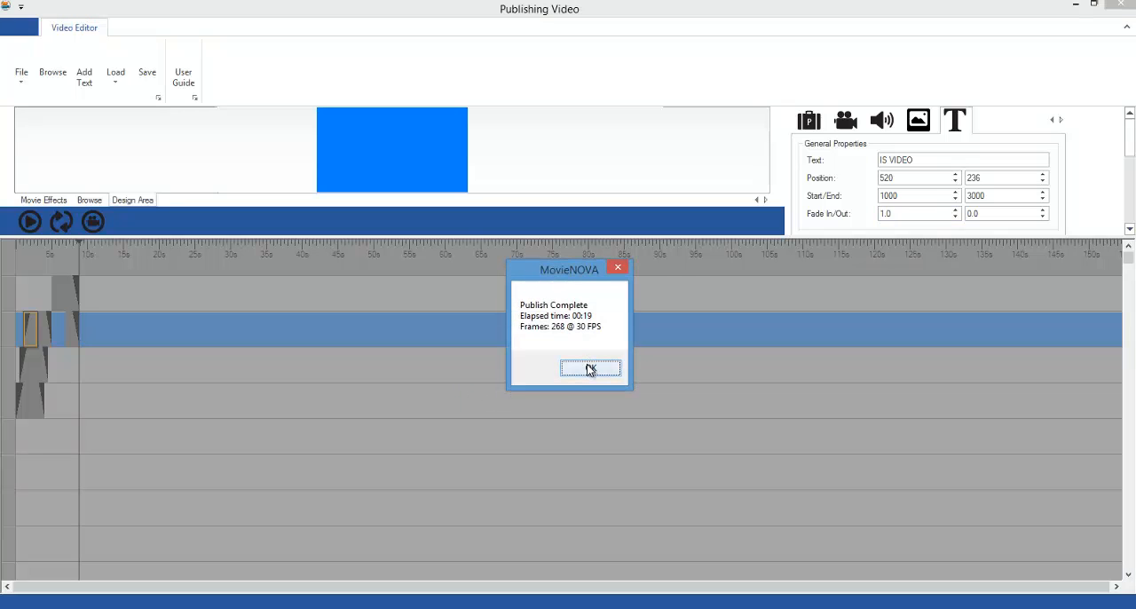
click(589, 369)
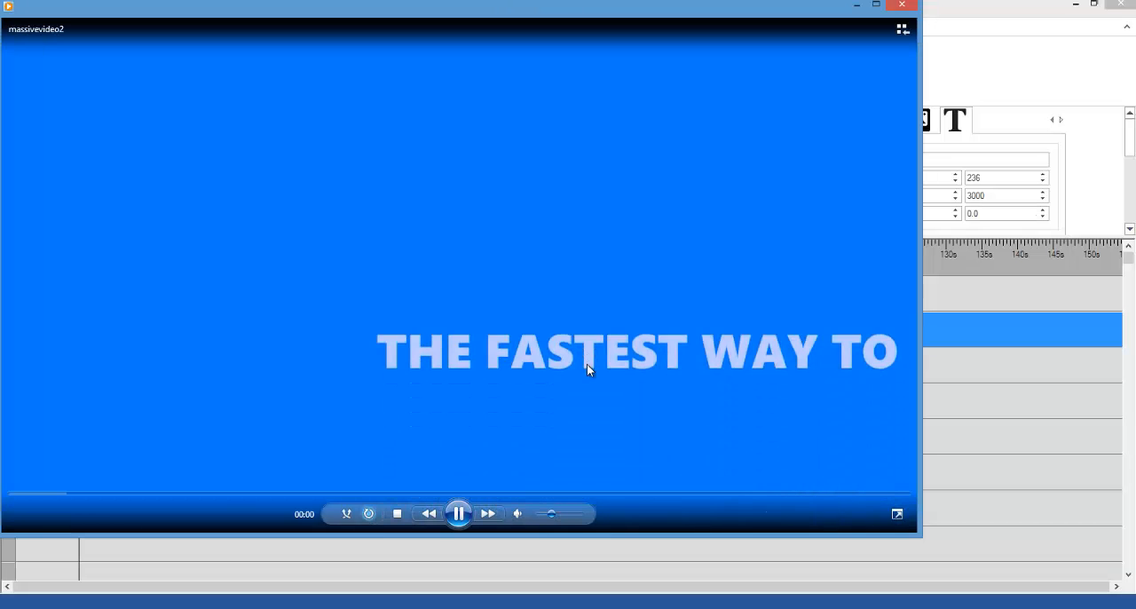